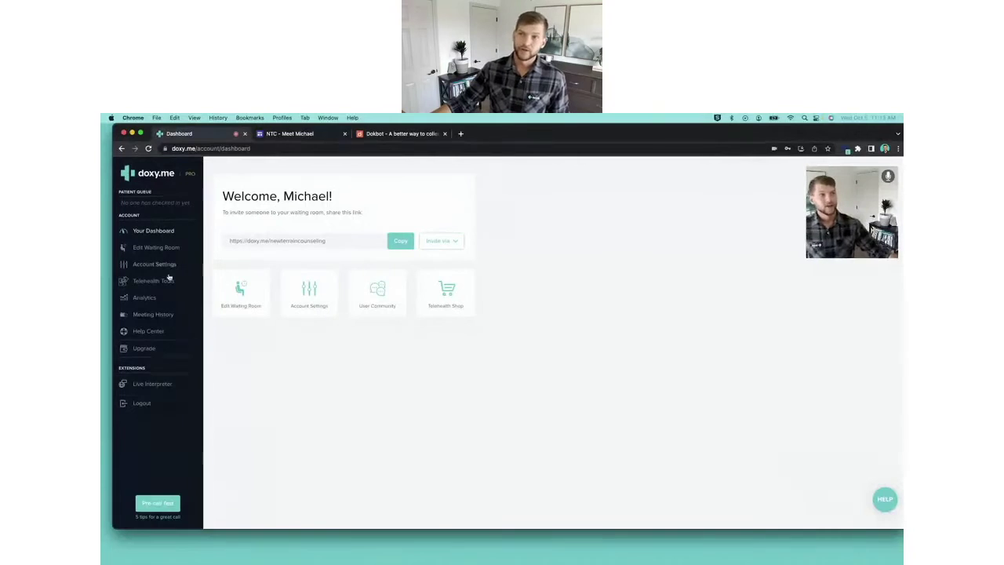
# Turn off the provider's camera and mute the microphone in the self-preview
pyautogui.scroll(5, 138, 296)
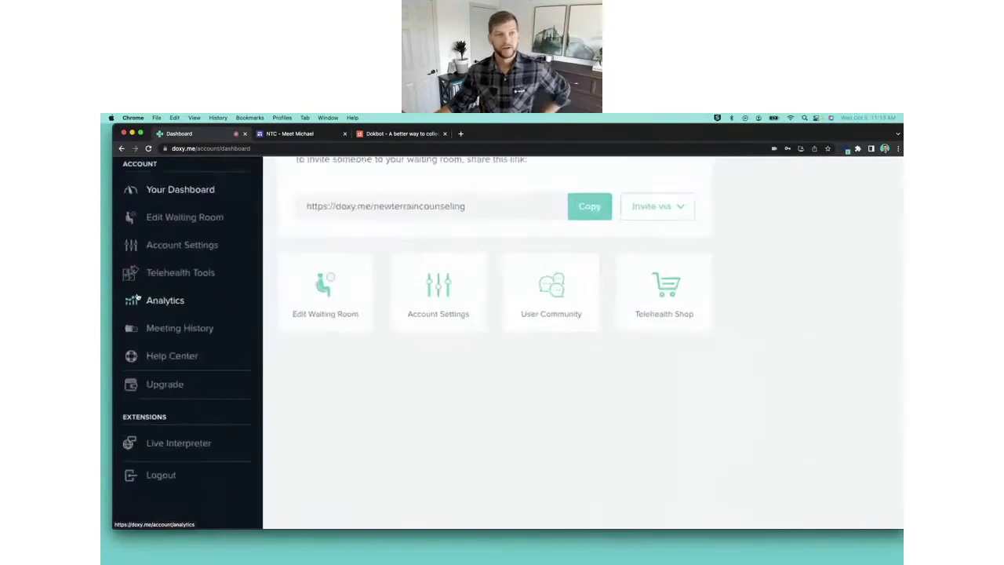
pyautogui.scroll(2, 137, 296)
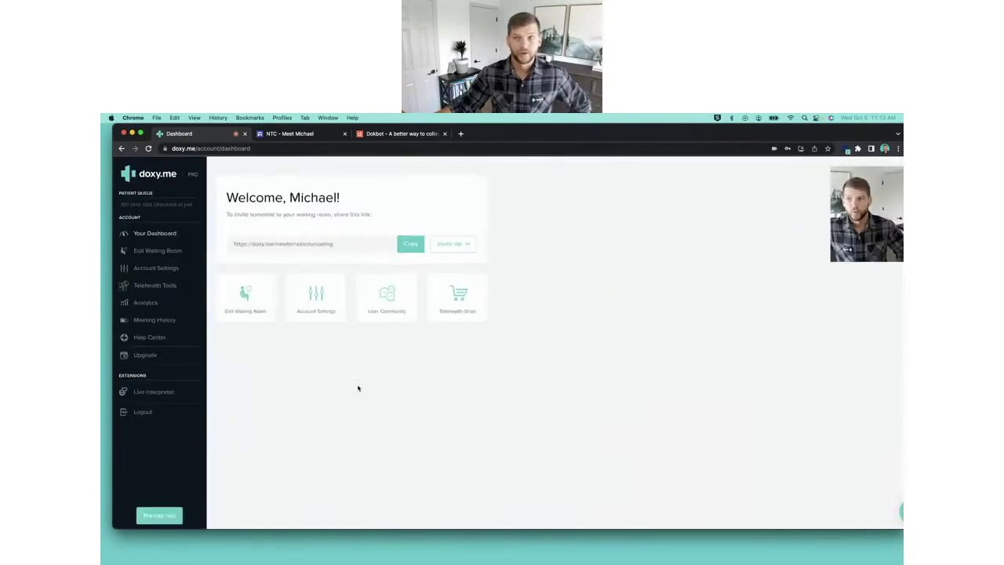
pyautogui.press('super+0')
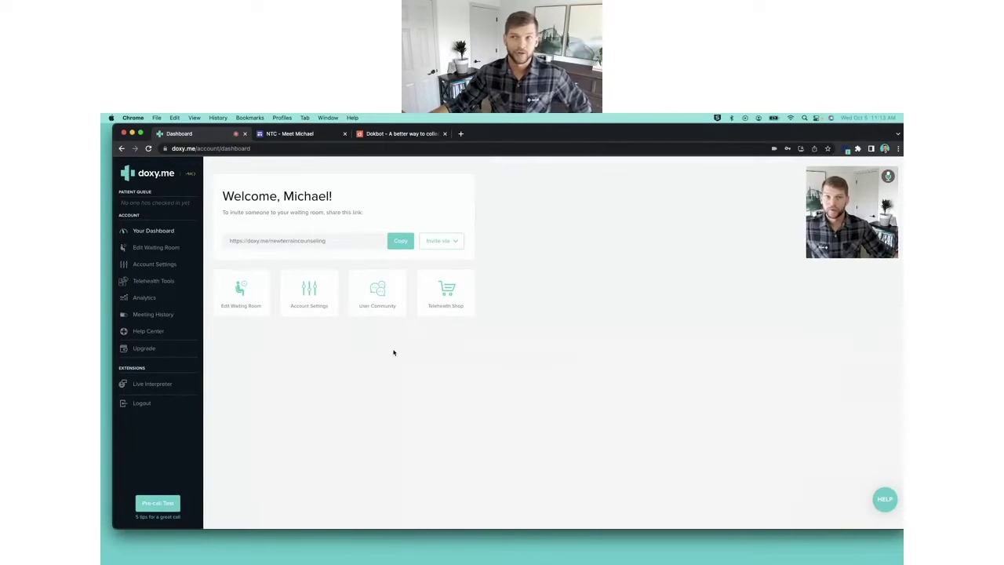
pyautogui.scroll(5, 168, 285)
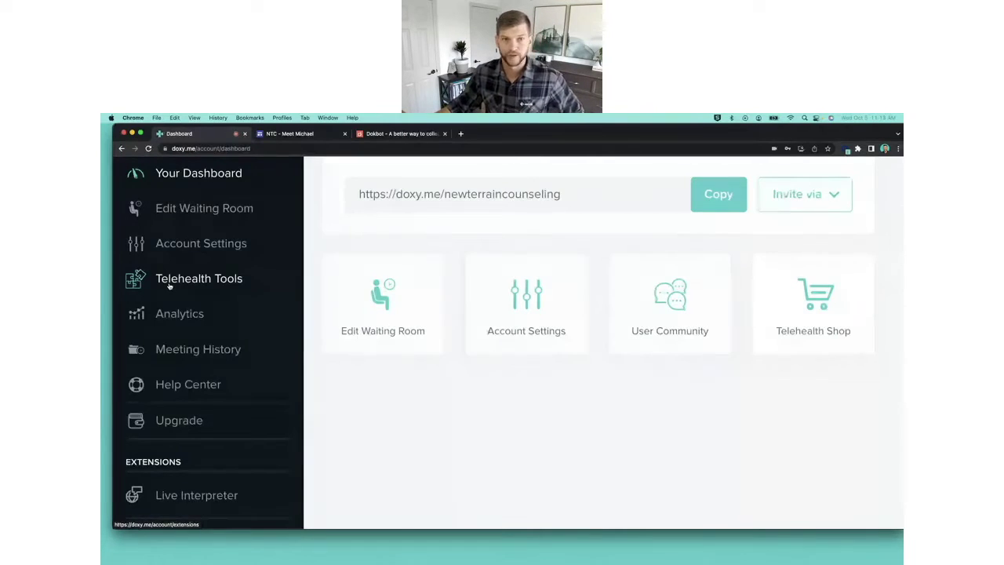
pyautogui.press('super+0')
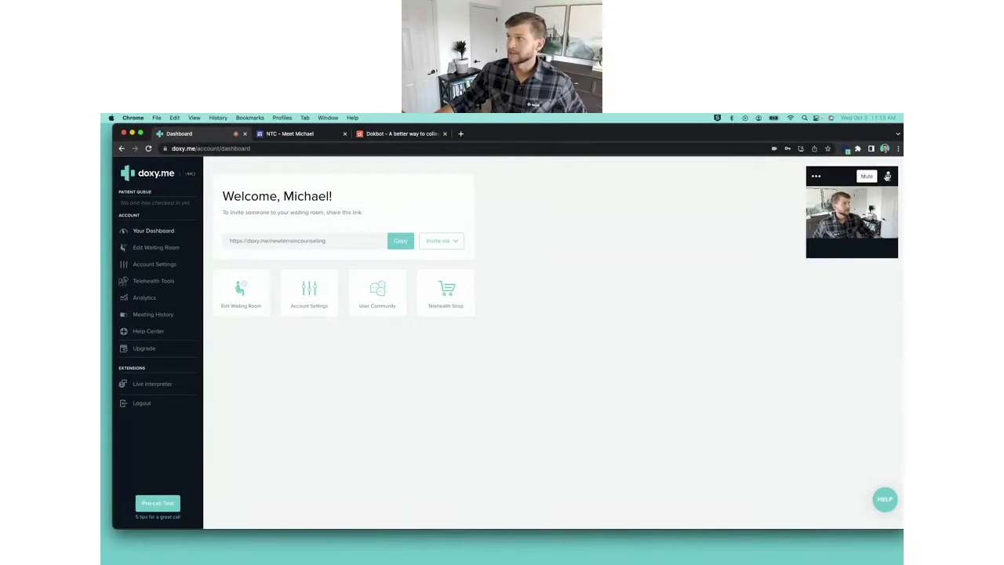
pyautogui.click(816, 176)
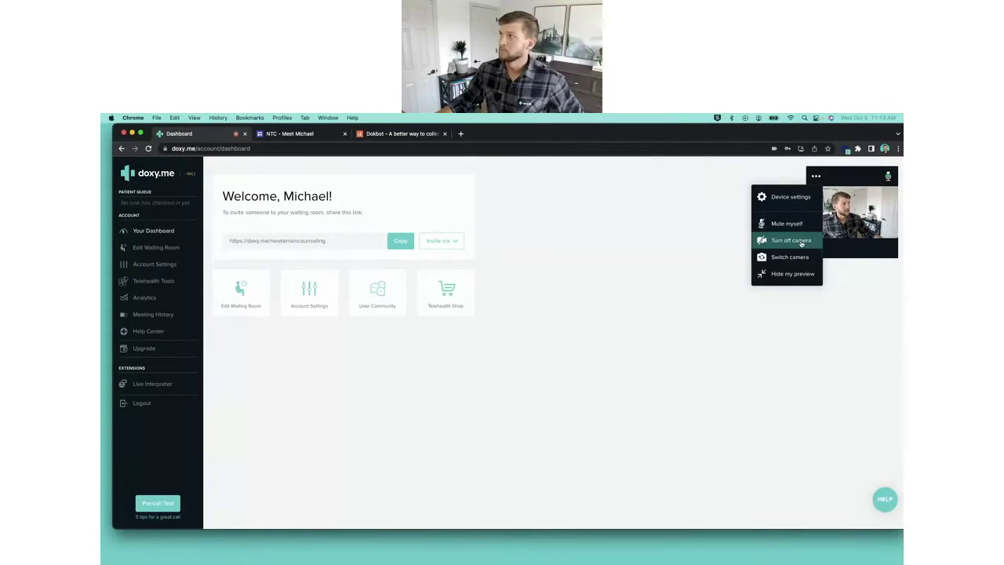
pyautogui.click(797, 240)
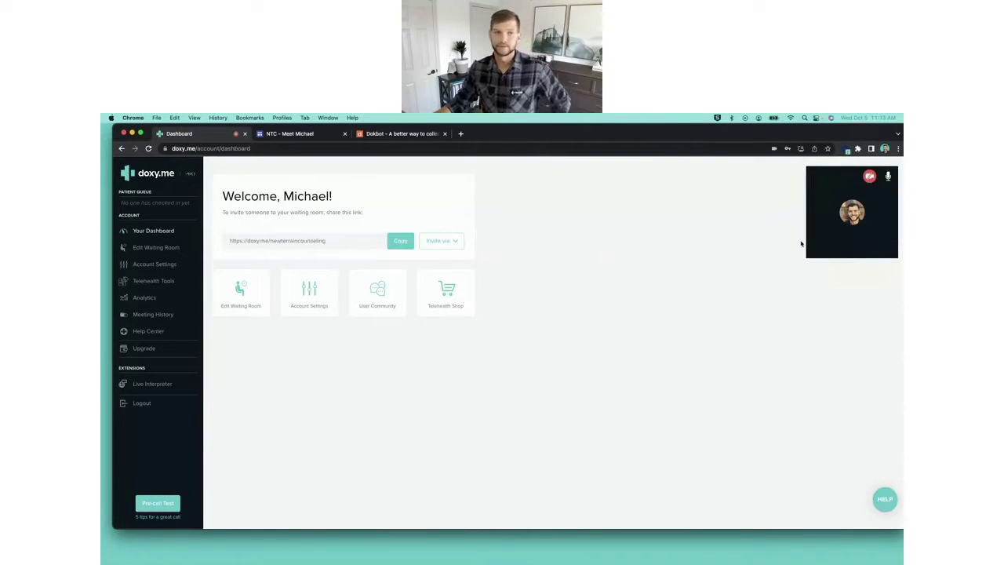
pyautogui.click(889, 175)
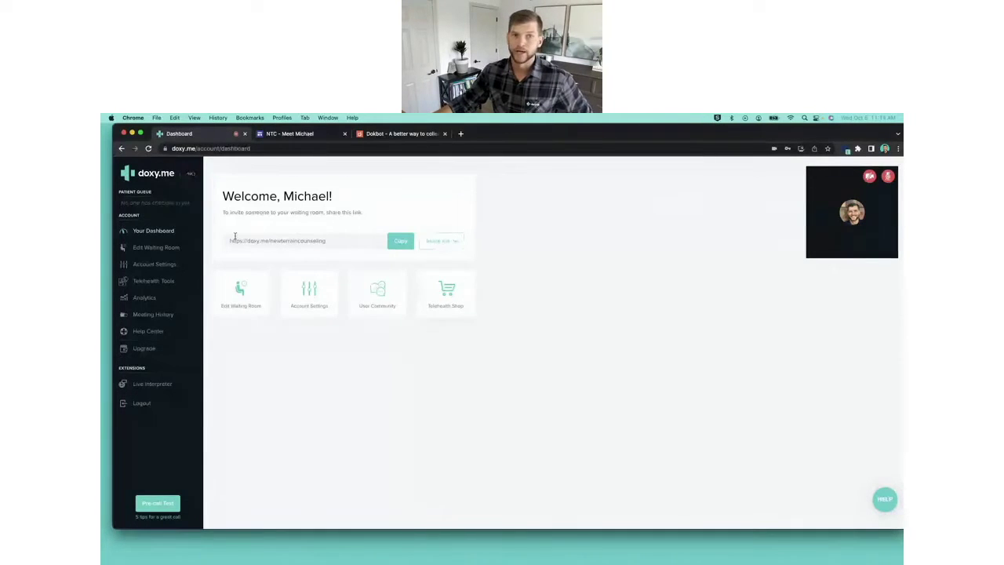
# Copy the waiting-room link shown on the dashboard
pyautogui.scroll(5, 237, 236)
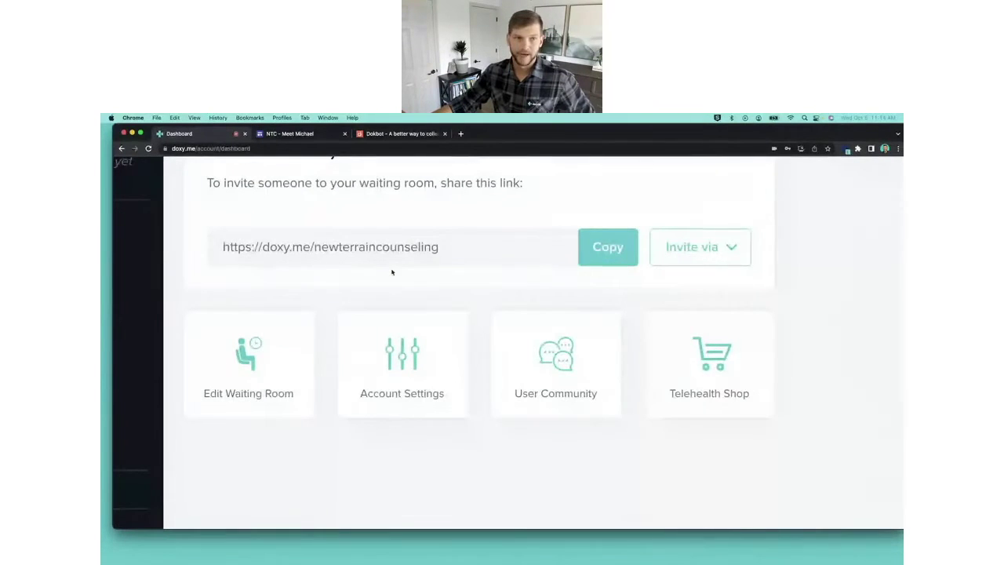
pyautogui.click(618, 247)
pyautogui.scroll(-5, 618, 247)
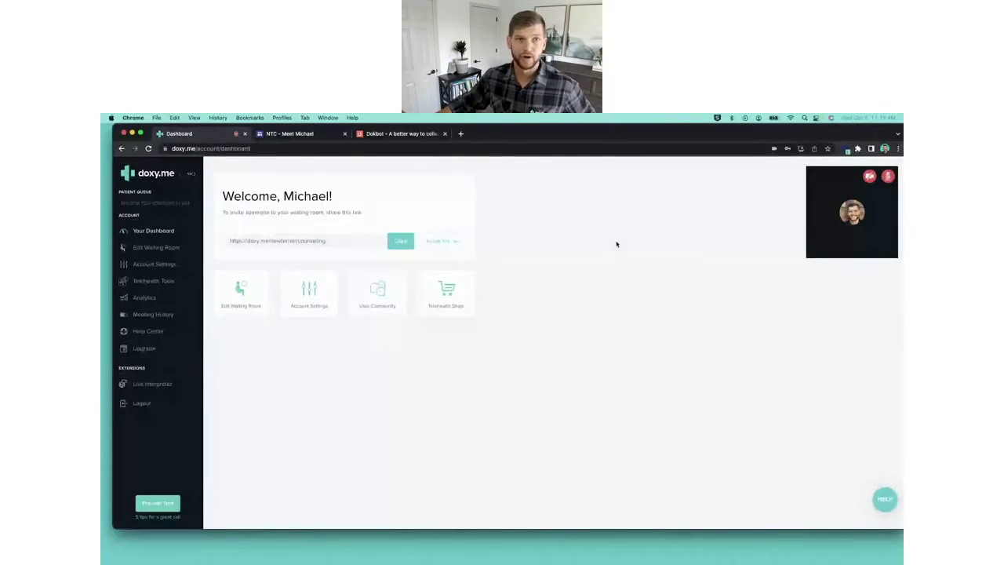
# Open the doxy.me waiting room in a new tab placed next to the Dashboard tab
pyautogui.click(461, 134)
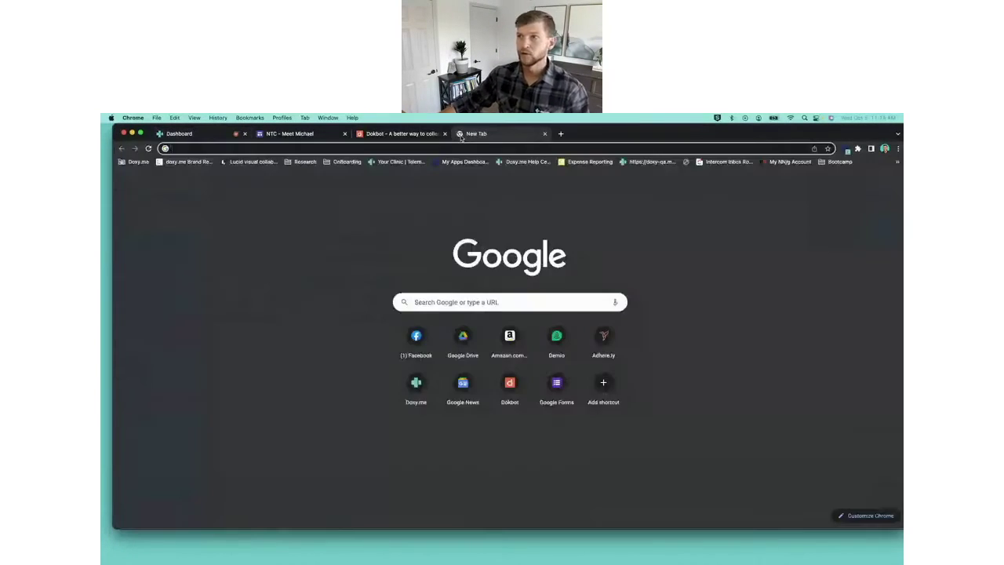
pyautogui.write('doxy.me/newterraincounseling')
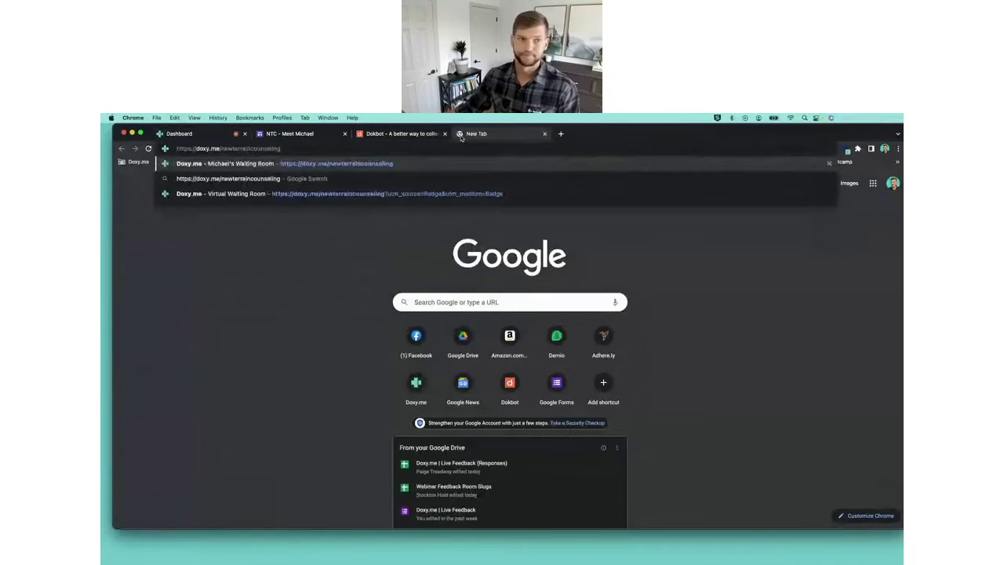
pyautogui.press('Return')
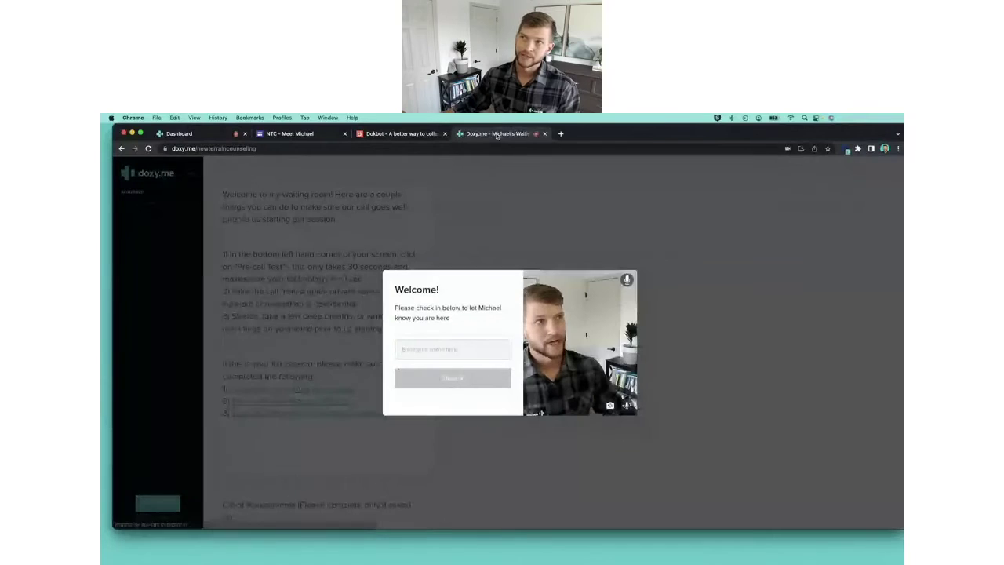
pyautogui.moveTo(492, 135); pyautogui.dragTo(259, 136)
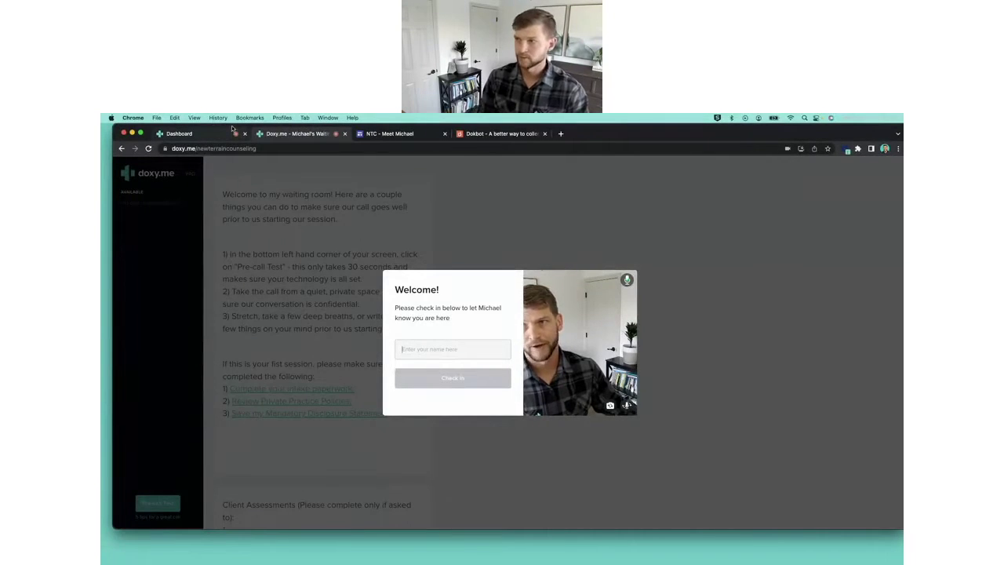
# Check in to the waiting room under the name 'client 1'
pyautogui.click(495, 349)
pyautogui.write('client 1')
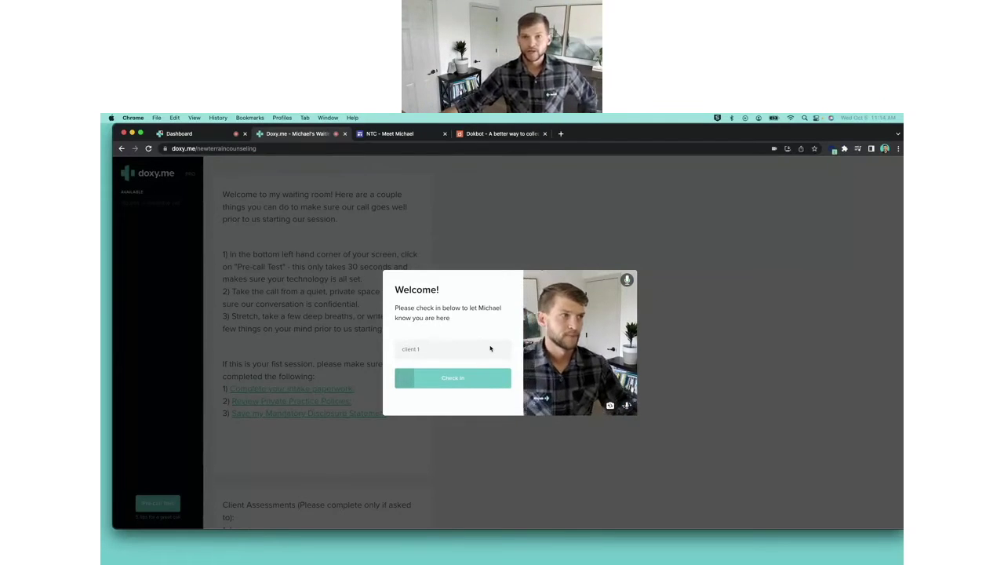
pyautogui.press('Return')
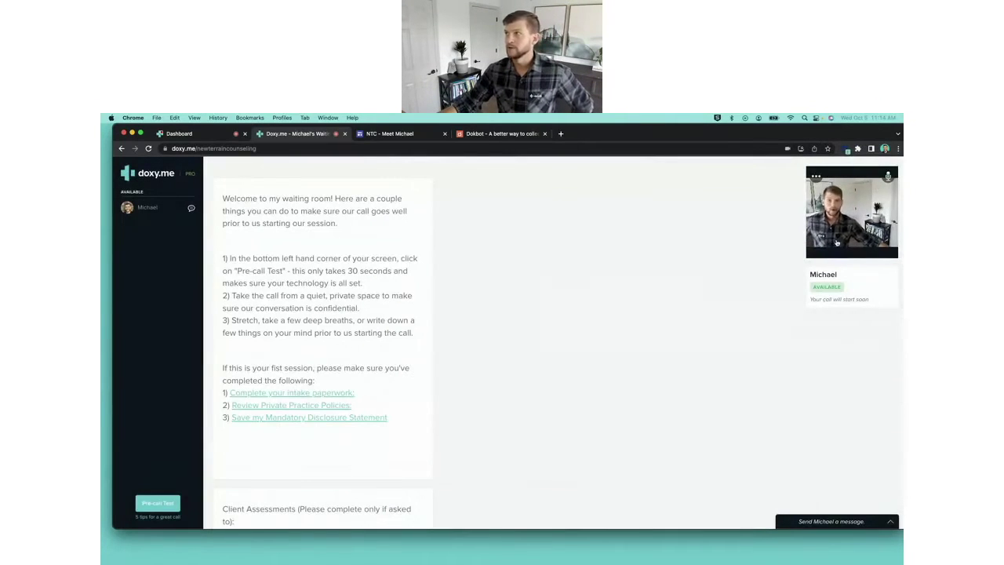
# Mute client 1's microphone and turn off its camera
pyautogui.click(887, 178)
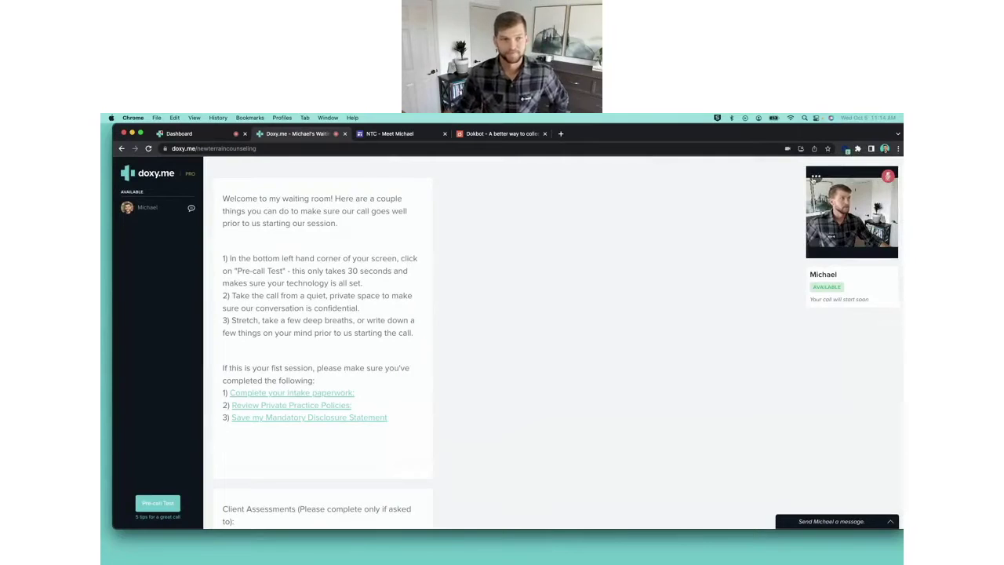
pyautogui.click(816, 177)
pyautogui.click(785, 244)
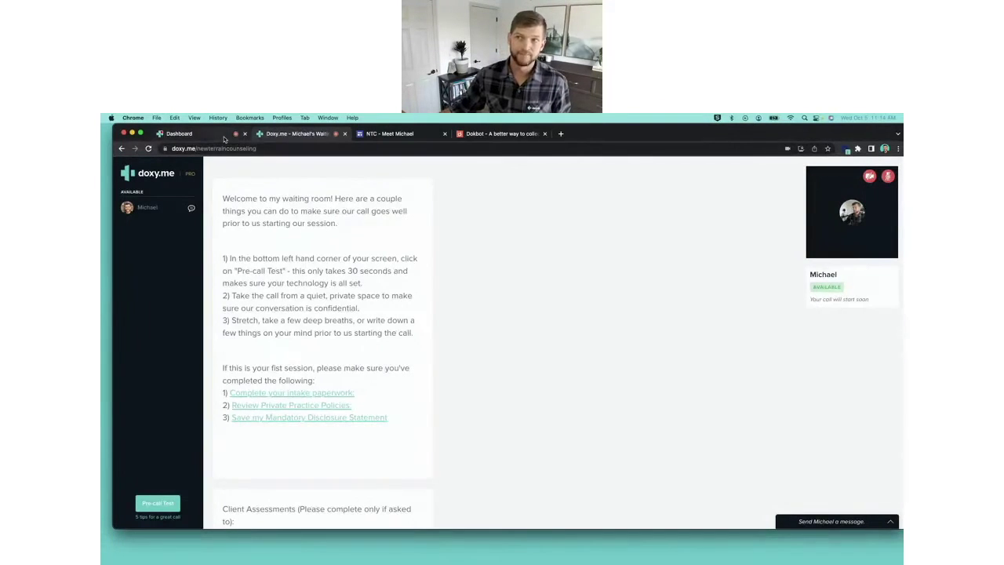
# Check the Dashboard's patient queue for client 1, then end on the provider dashboard
pyautogui.click(179, 133)
pyautogui.scroll(5, 168, 267)
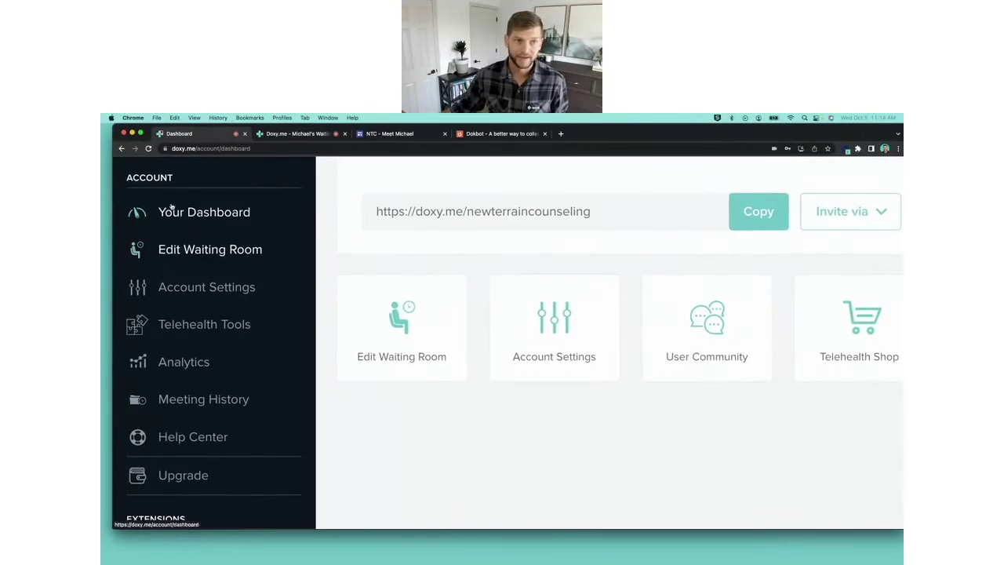
pyautogui.scroll(-5, 235, 406)
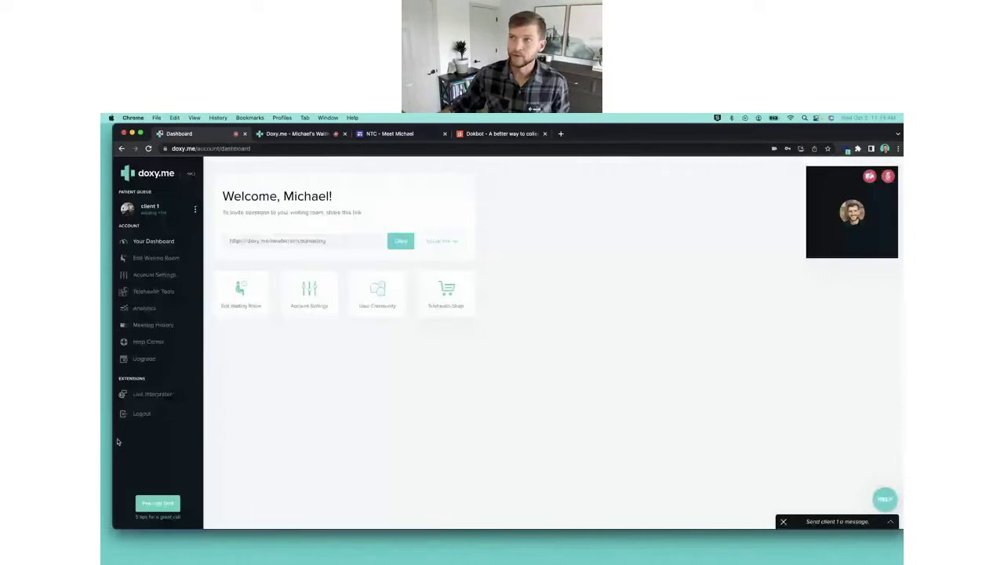
pyautogui.click(303, 139)
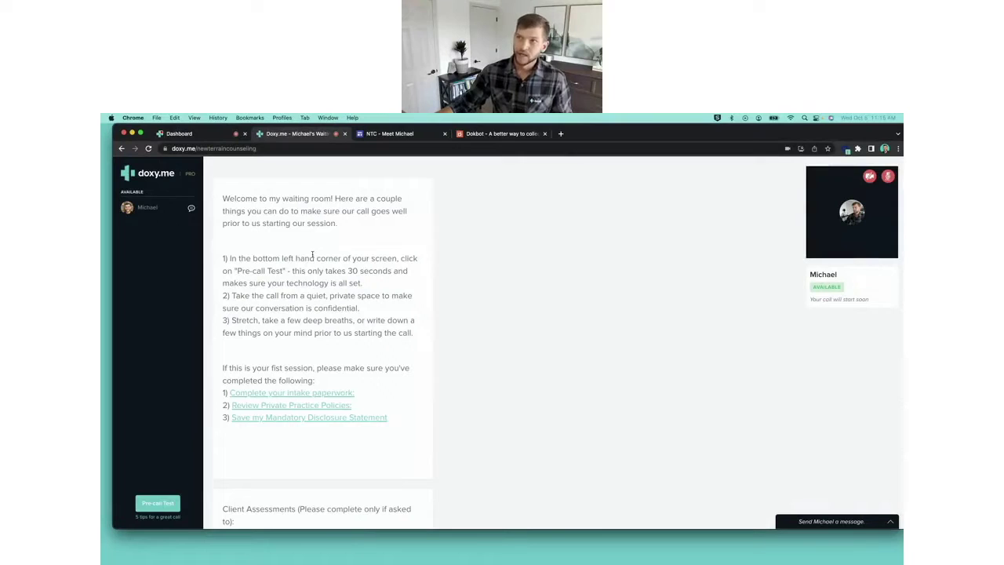
pyautogui.click(210, 133)
pyautogui.moveTo(163, 213)
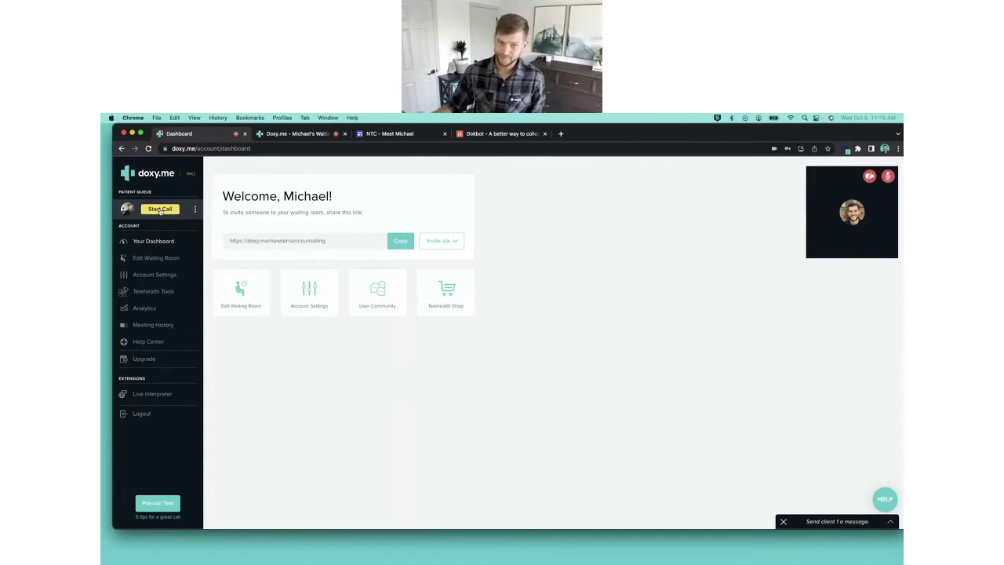
pyautogui.click(160, 210)
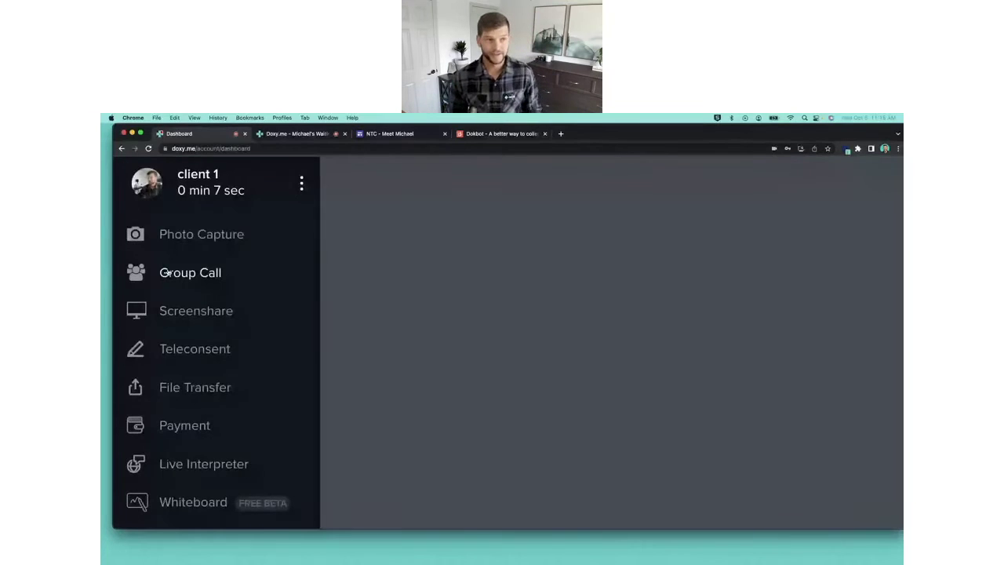
pyautogui.scroll(-1, 168, 272)
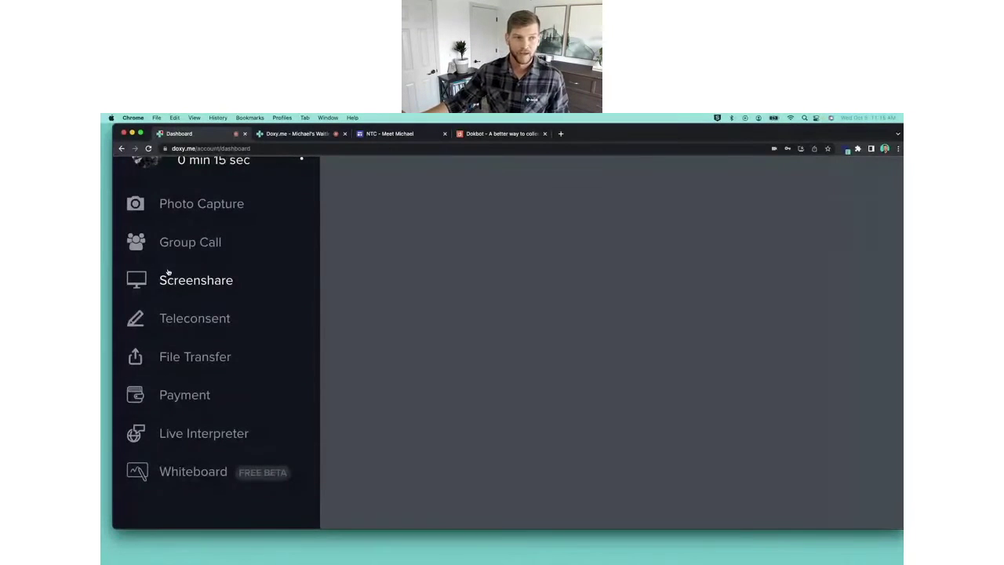
pyautogui.scroll(-5, 168, 272)
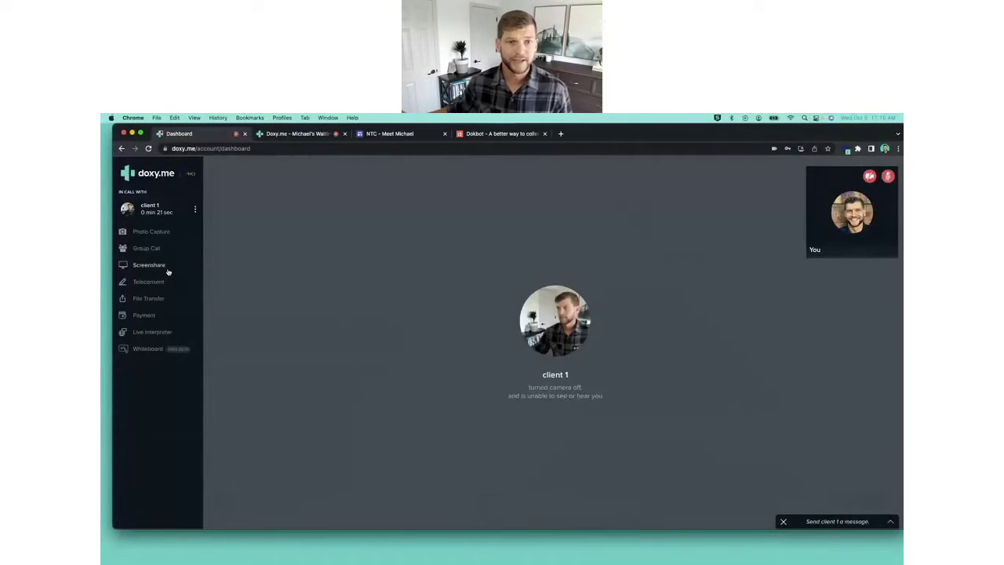
pyautogui.click(149, 248)
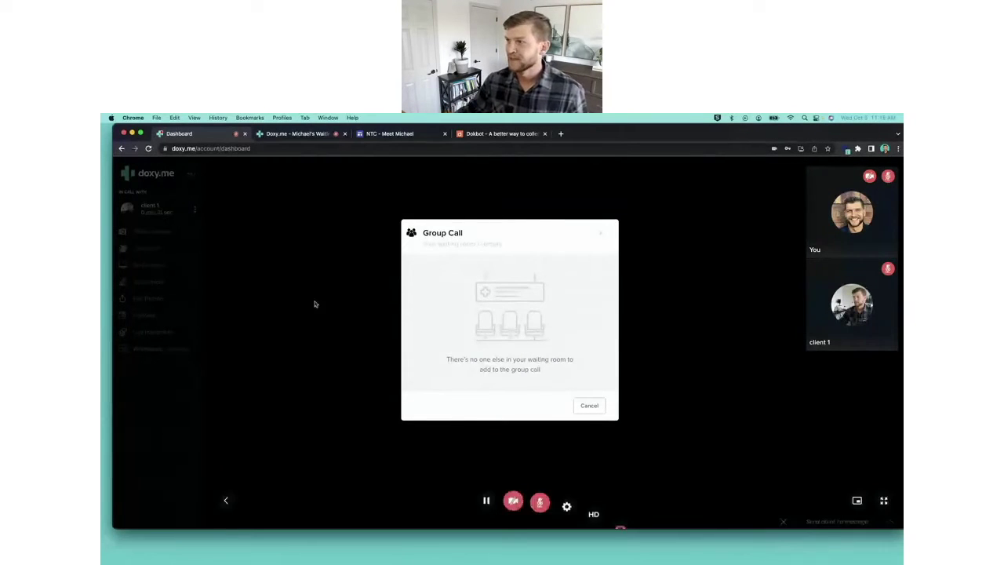
pyautogui.click(589, 406)
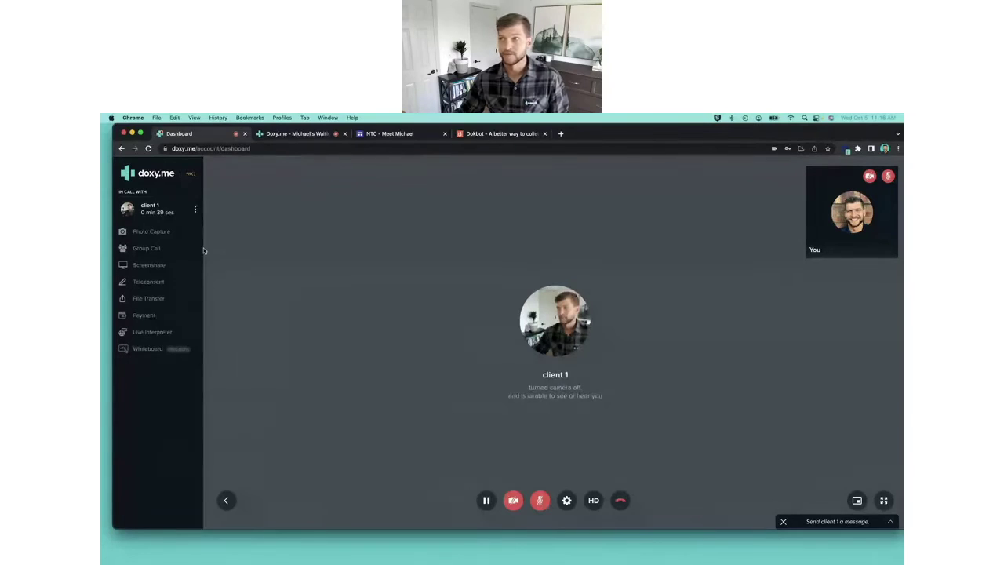
pyautogui.moveTo(201, 240)
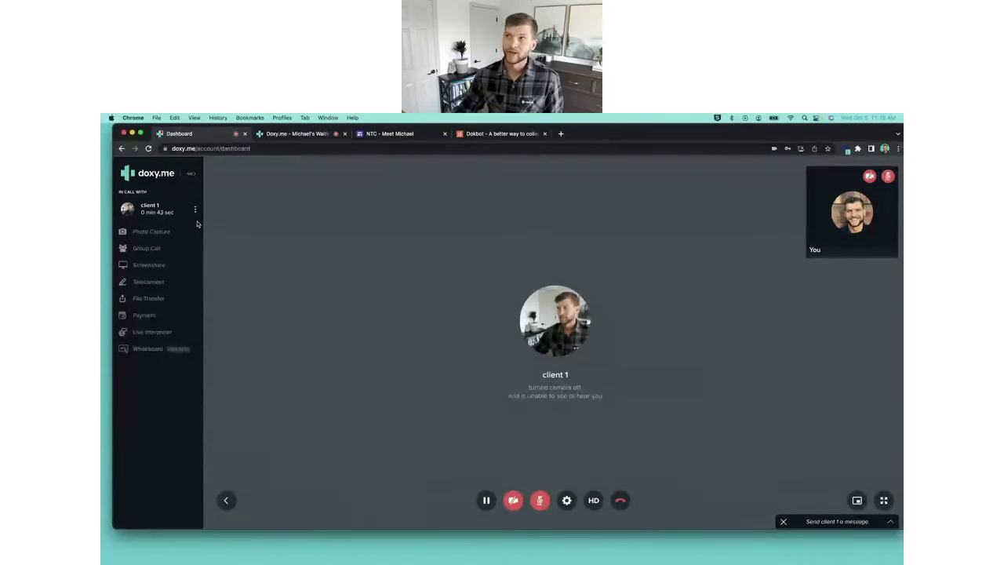
pyautogui.click(281, 134)
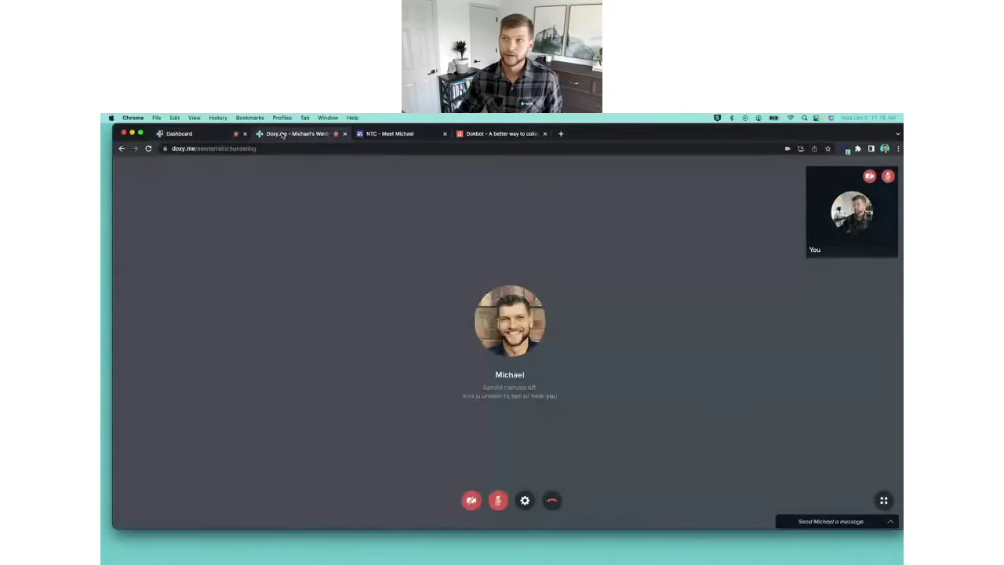
pyautogui.click(207, 135)
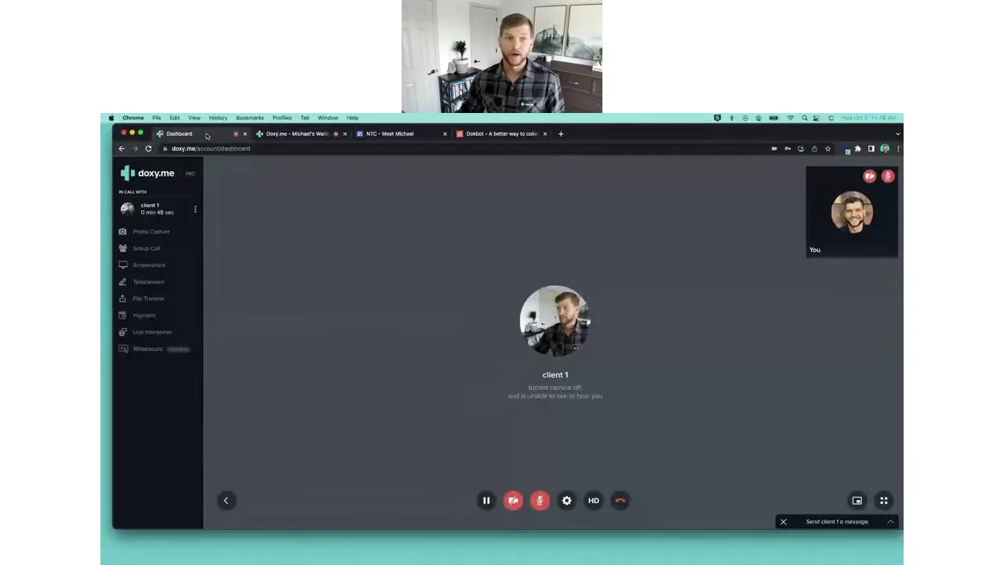
# Load the doxy.me waiting-room page in another new tab
pyautogui.click(560, 135)
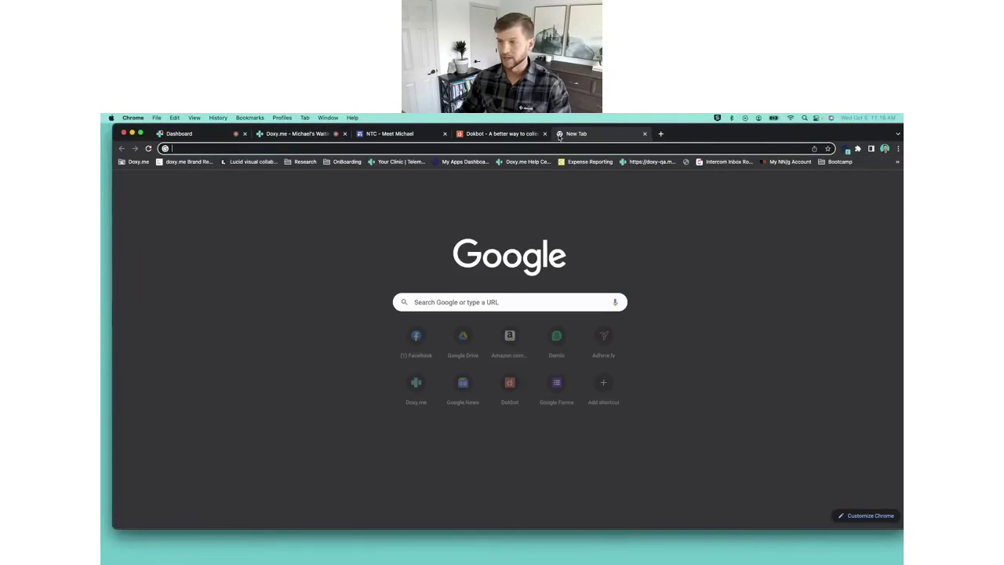
pyautogui.click(514, 149)
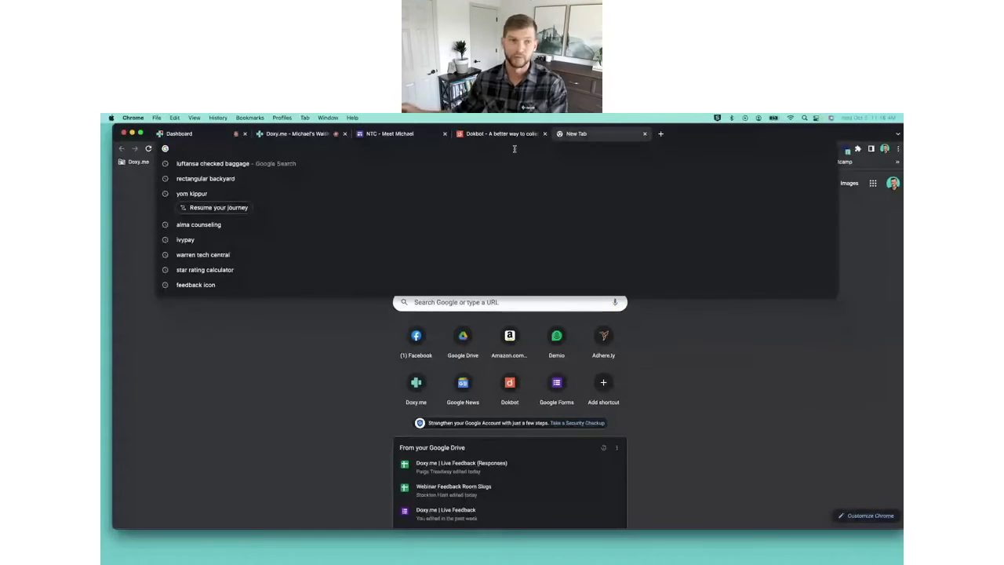
pyautogui.write('doxy.me/newterraincounseling')
pyautogui.press('Return')
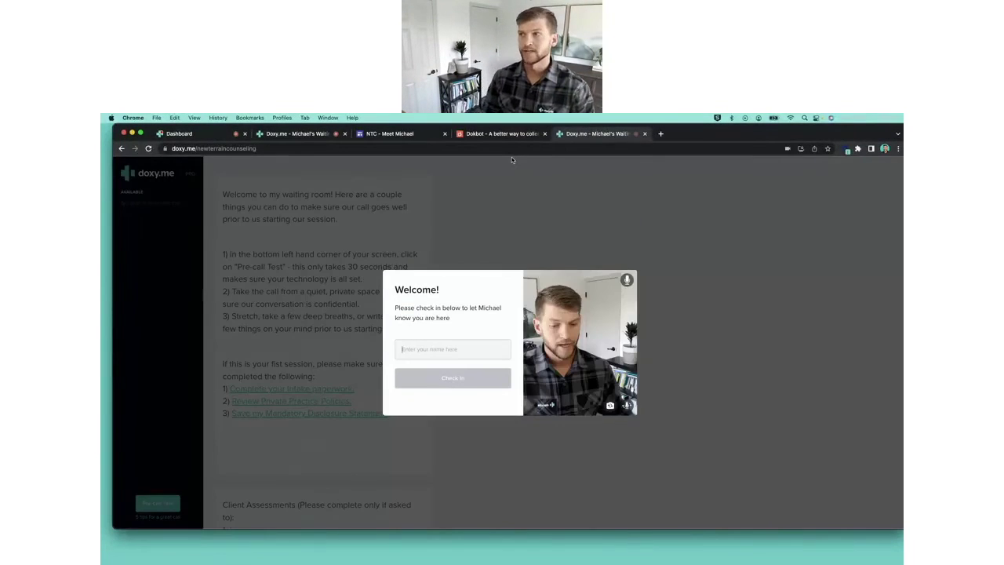
# Check in as 'Client 2', then mute the microphone and turn off the camera
pyautogui.write('Client 2')
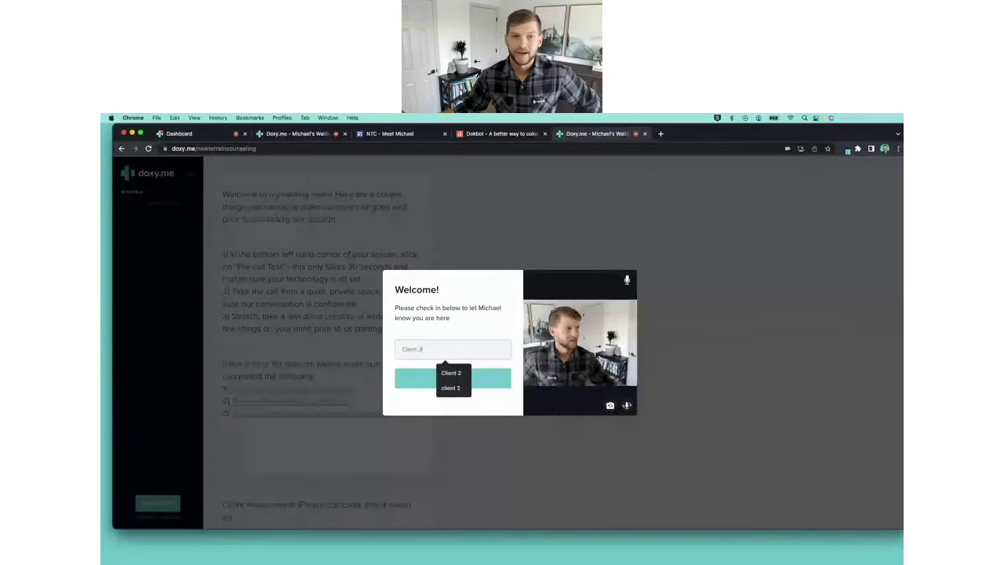
pyautogui.click(495, 376)
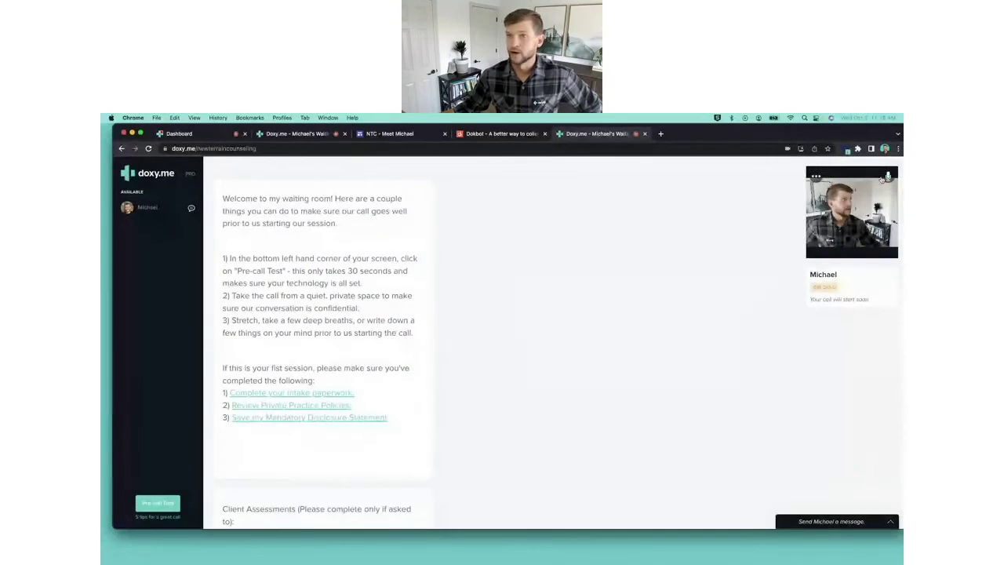
pyautogui.click(887, 176)
pyautogui.click(816, 177)
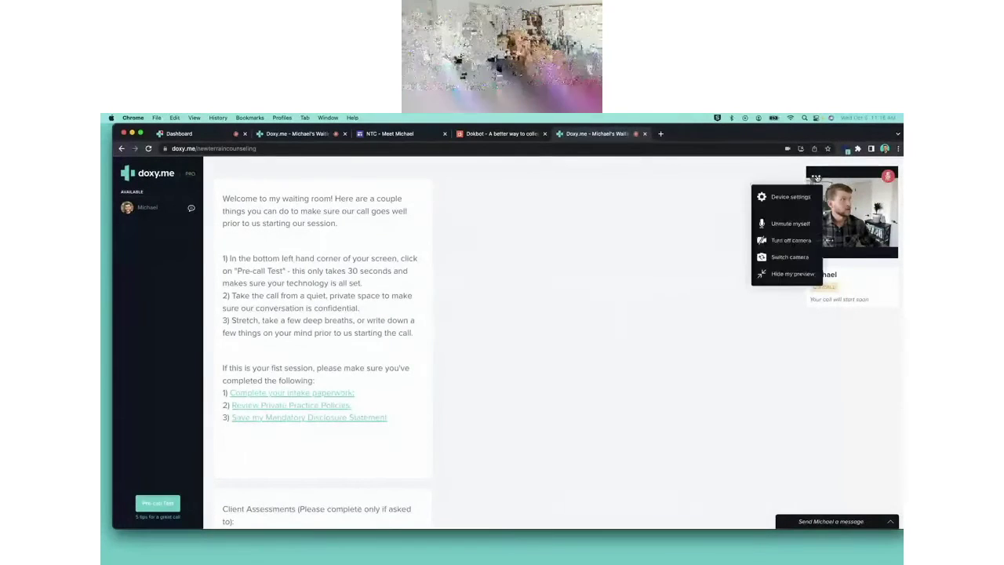
pyautogui.click(801, 241)
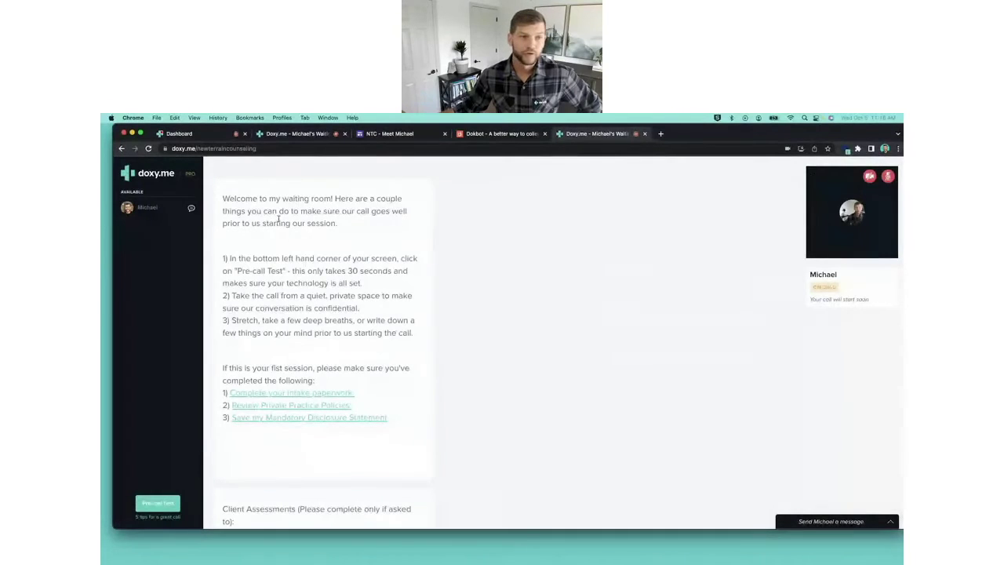
# Go back to the provider's call tab and find Client 2 waiting in the Patient Queue
pyautogui.click(217, 134)
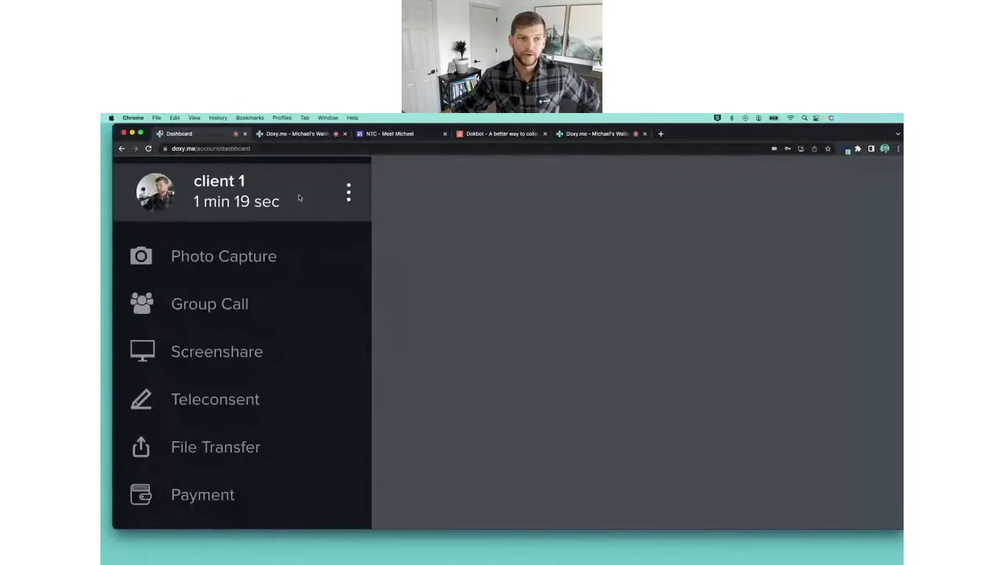
pyautogui.scroll(-5, 299, 198)
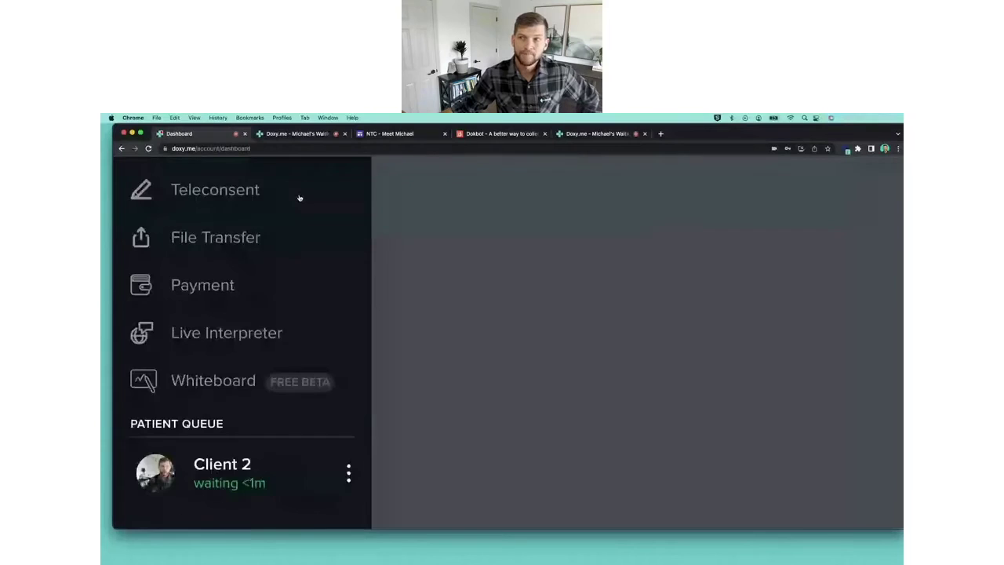
pyautogui.scroll(-2, 299, 198)
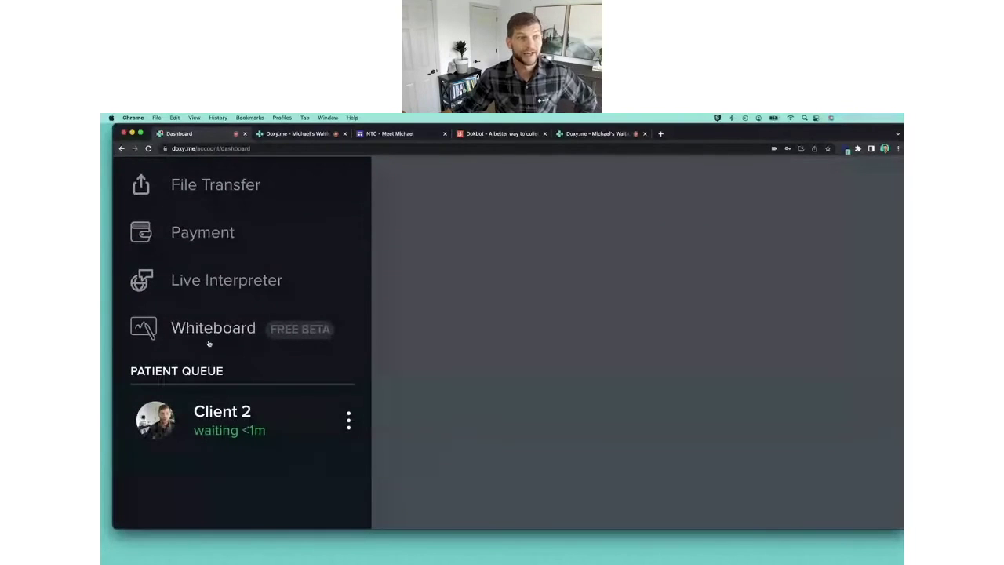
pyautogui.moveTo(140, 422)
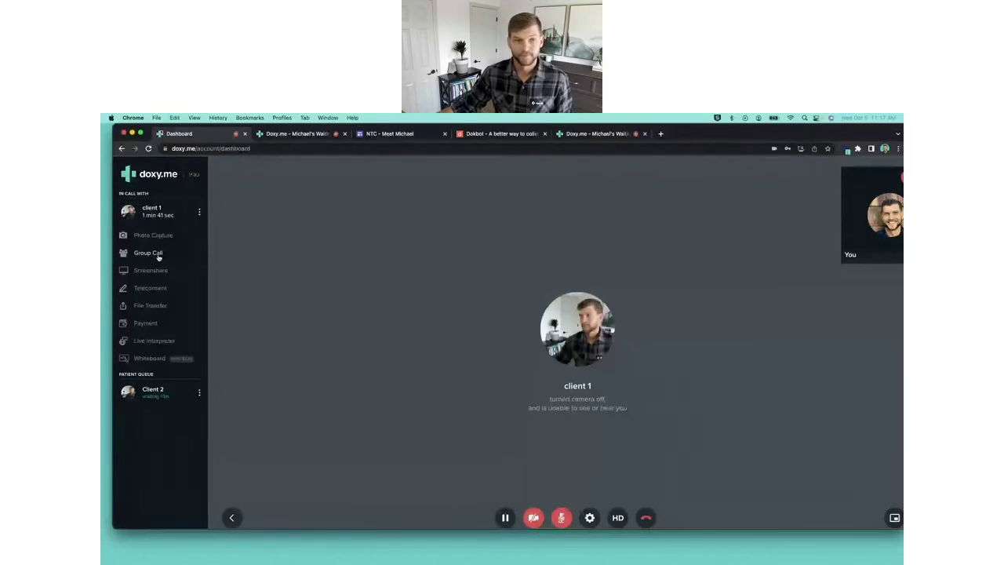
# Add Client 2 to the call through Group Call and confirm
pyautogui.click(149, 253)
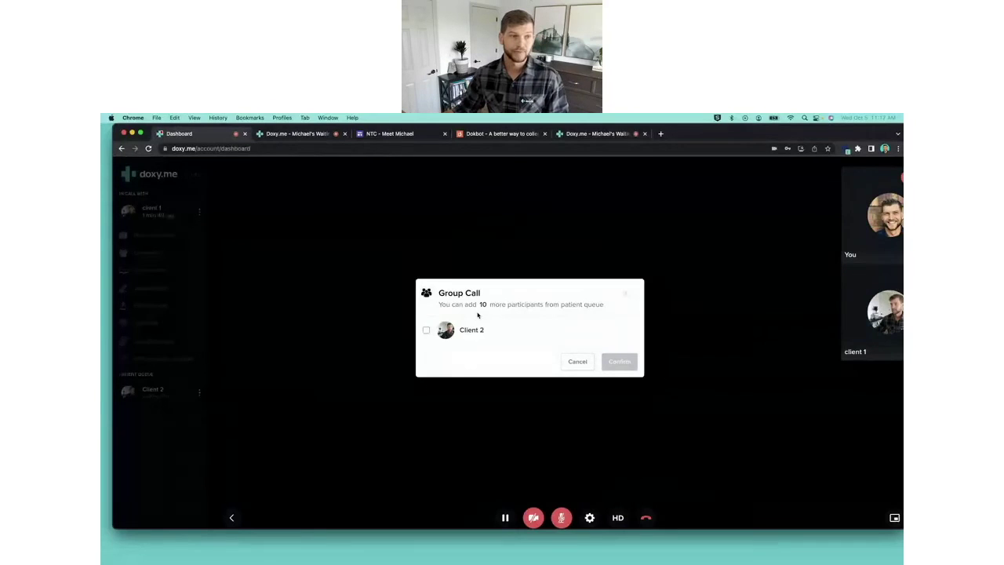
pyautogui.click(427, 331)
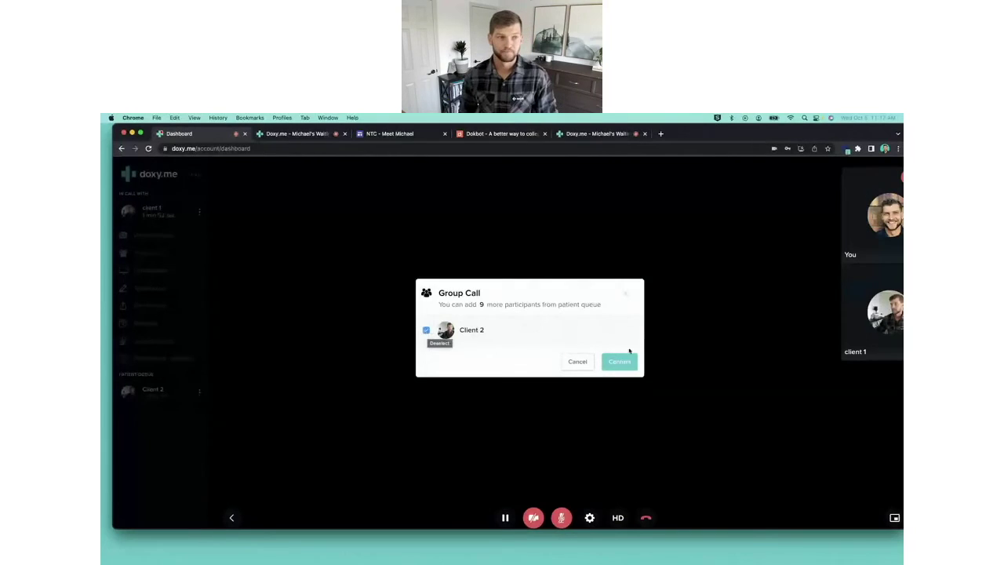
pyautogui.click(631, 364)
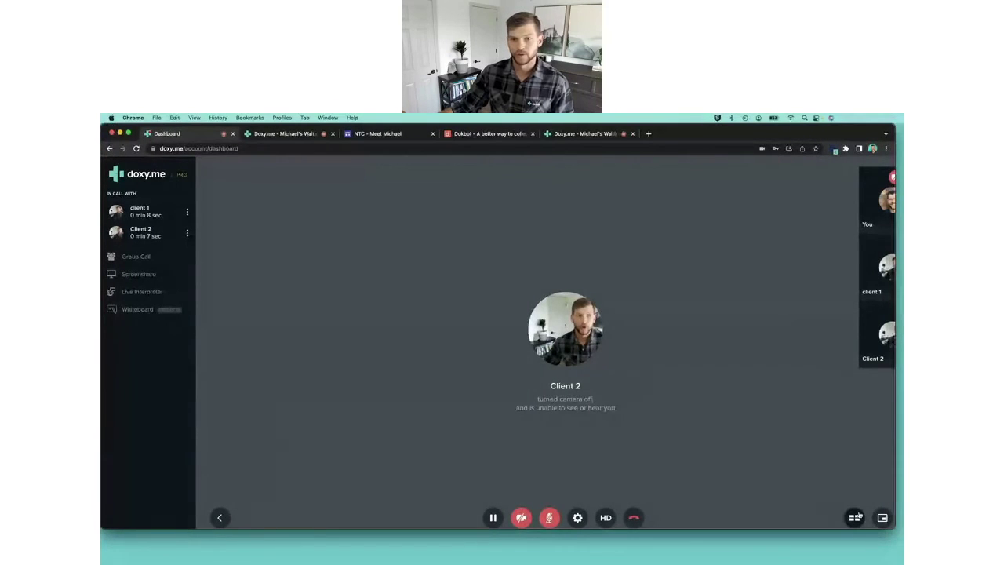
# Switch the call to grid layout so client 1 and Client 2 appear side by side
pyautogui.scroll(5, 859, 513)
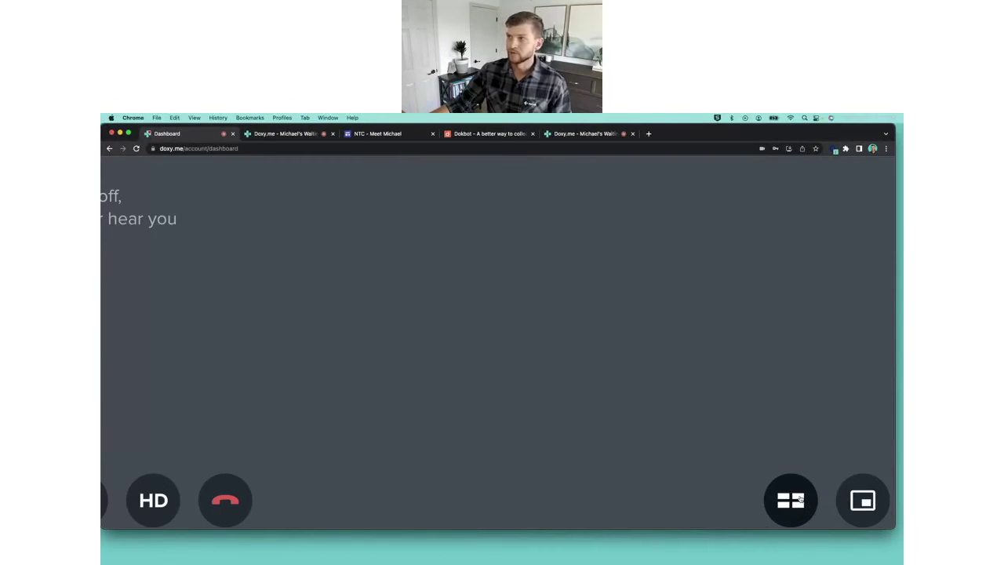
pyautogui.click(799, 499)
pyautogui.scroll(-5, 724, 397)
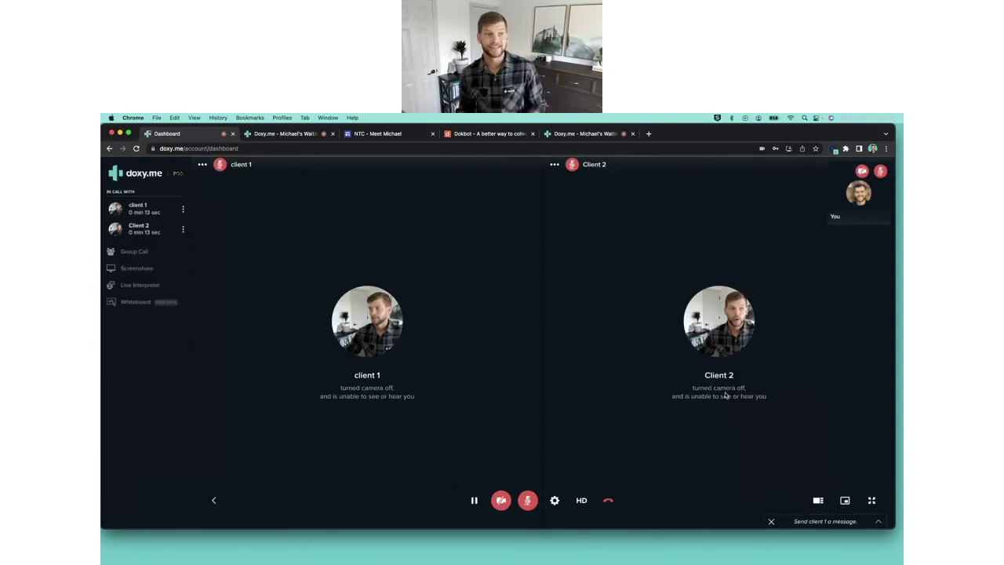